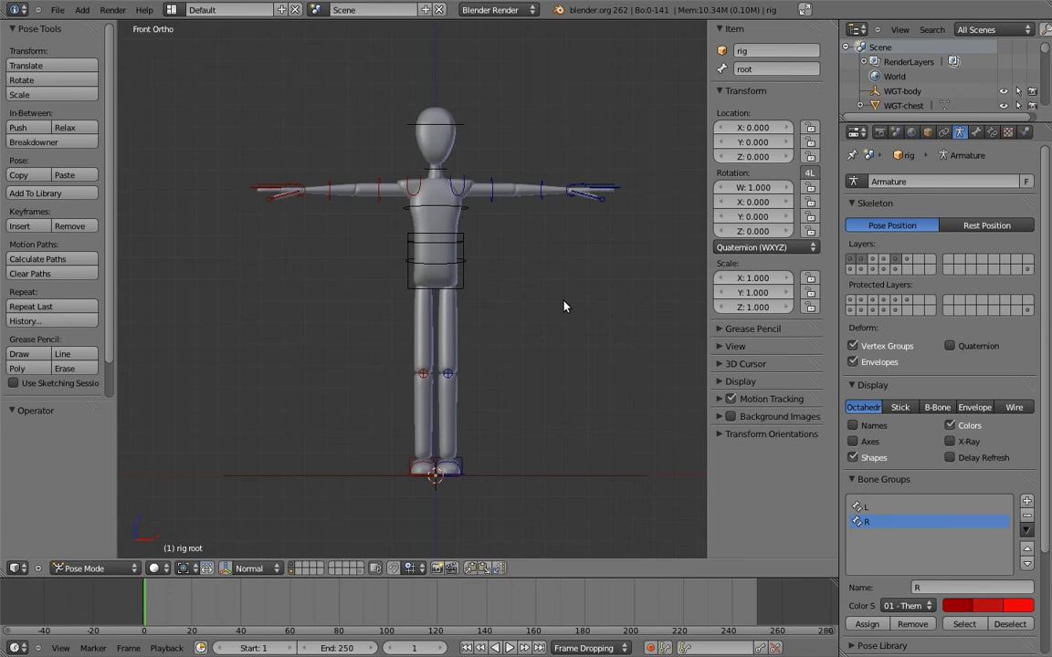
Show every bone layer, return the rig to Object Mode and select it all
key(grave)
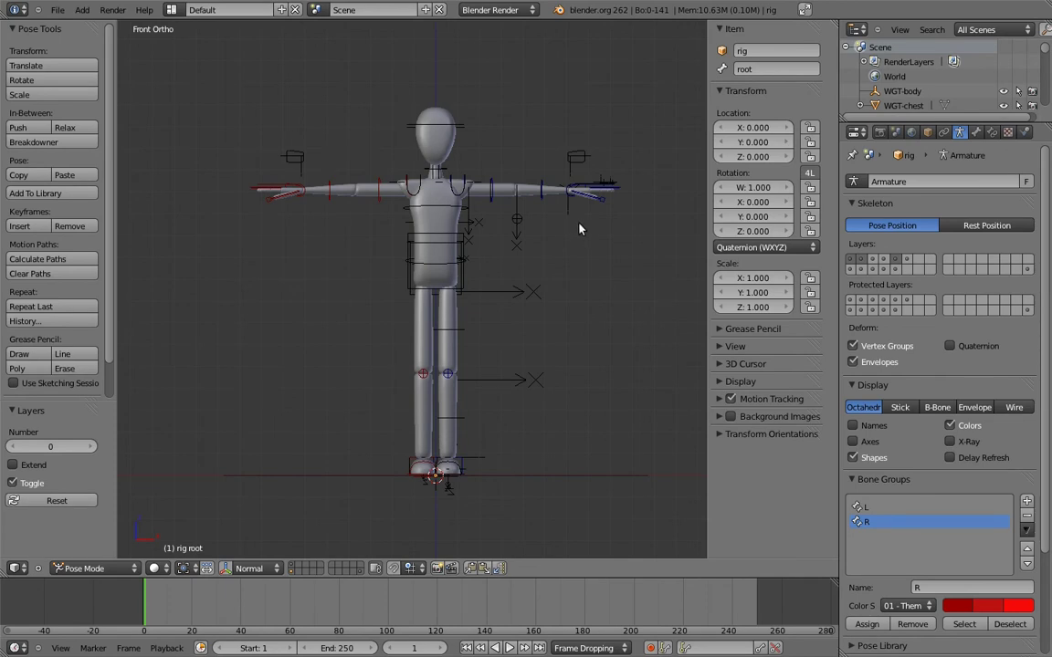
key(ctrl+Tab)
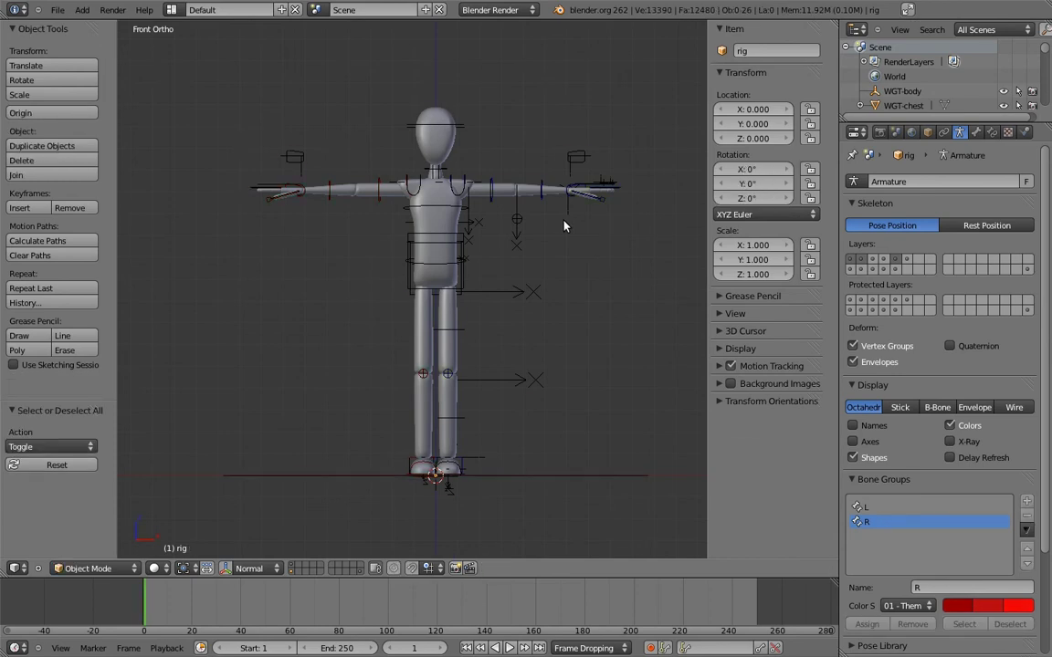
key(a)
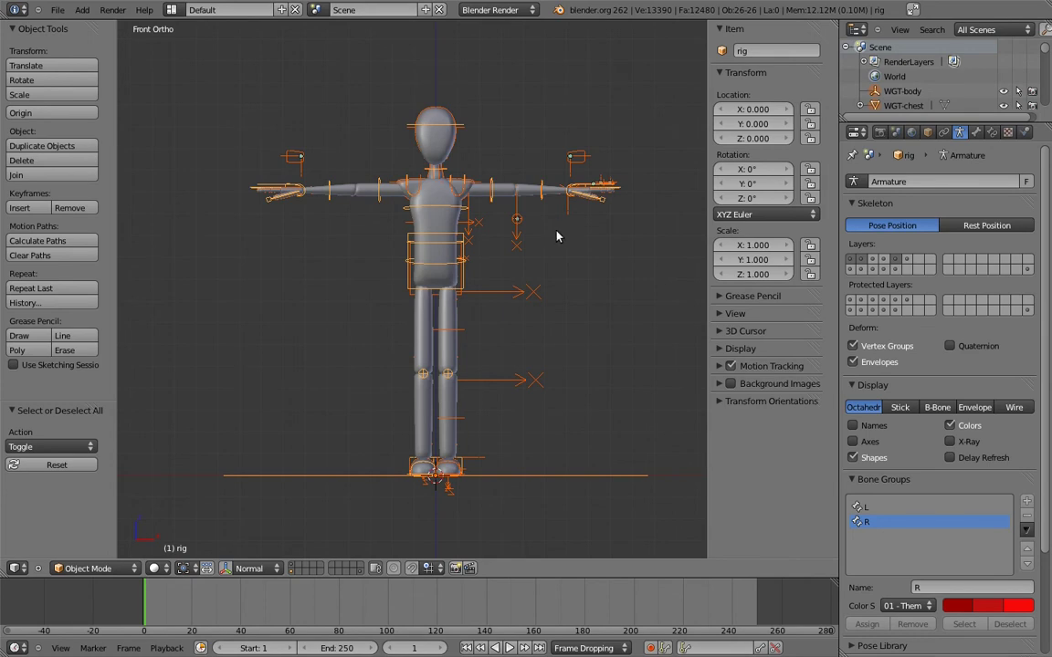
Put the selected rig and its mesh into a new object group called 'Group'
click(38, 569)
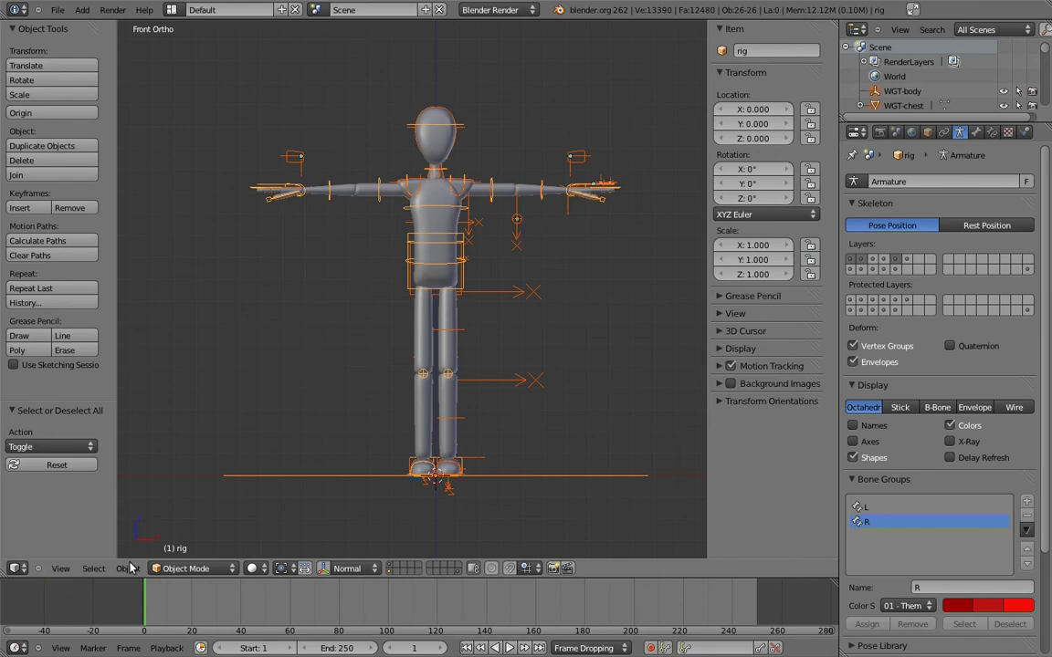
click(127, 569)
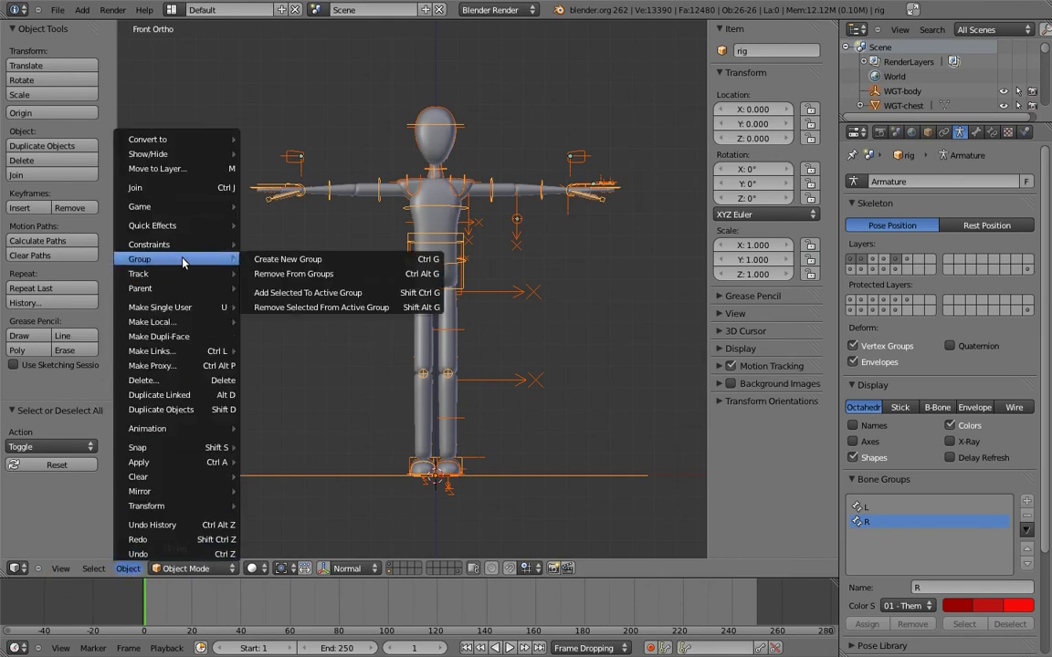
mouse_move(140, 259)
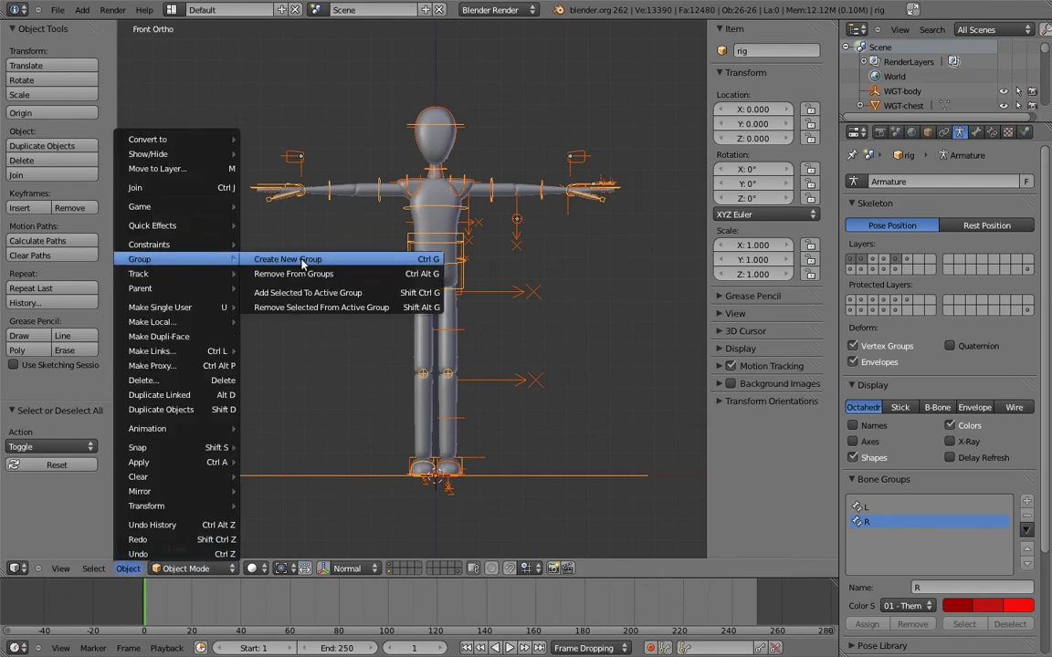
click(305, 263)
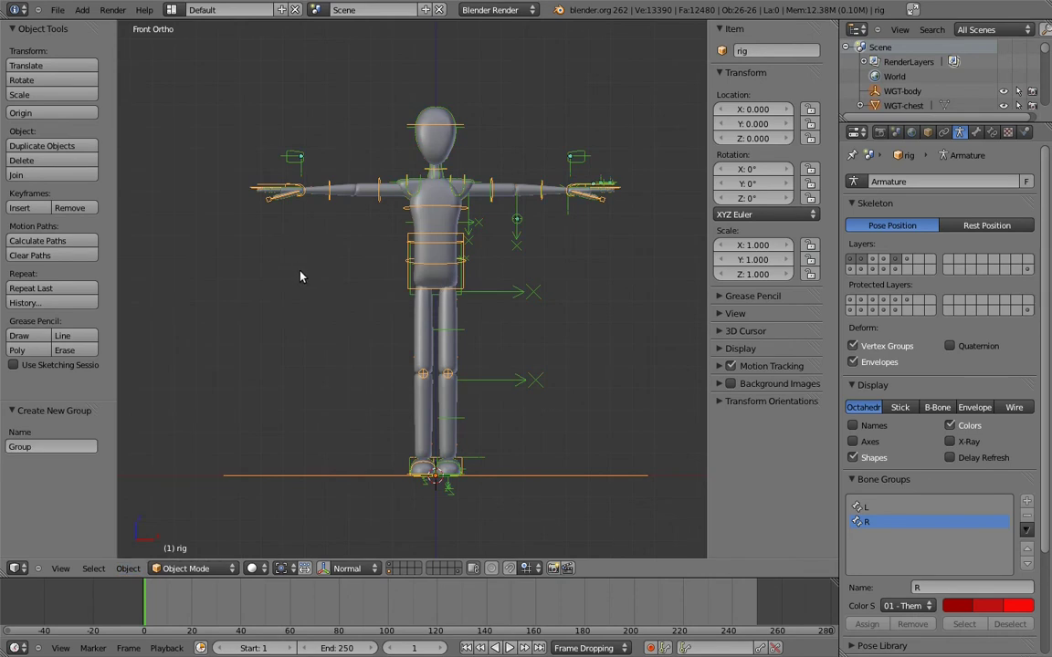
click(928, 132)
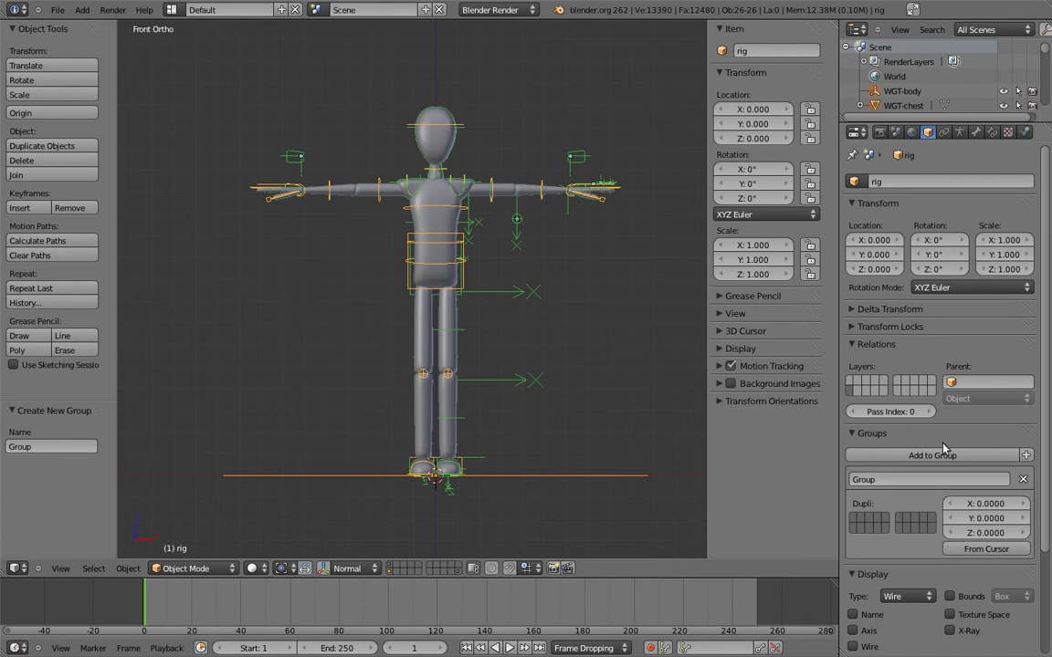
Rename the group to mr_biped
click(912, 481)
text(r_biped)
key(Return)
Enable a dupli layer for the mr_biped group and reselect the whole rig
click(932, 527)
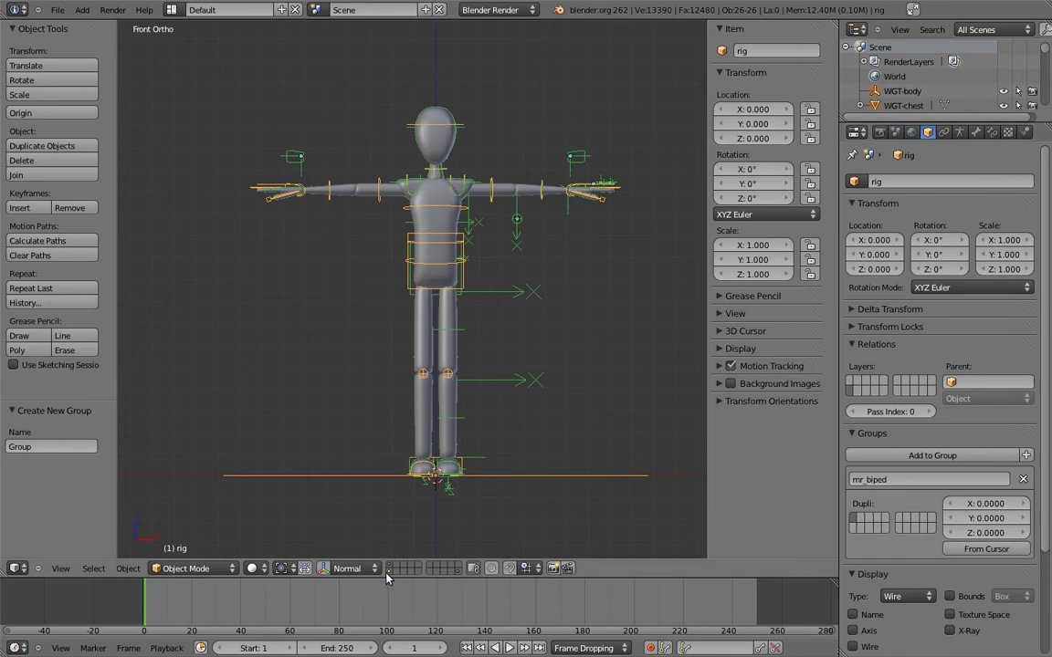
key(a)
key(a)
key(a)
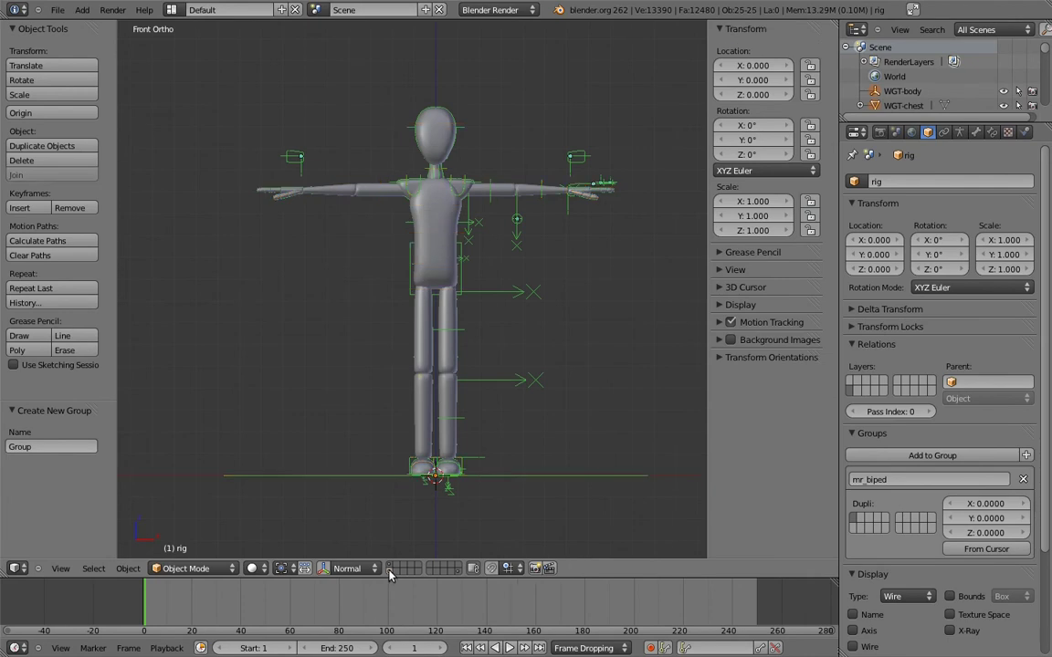
key(a)
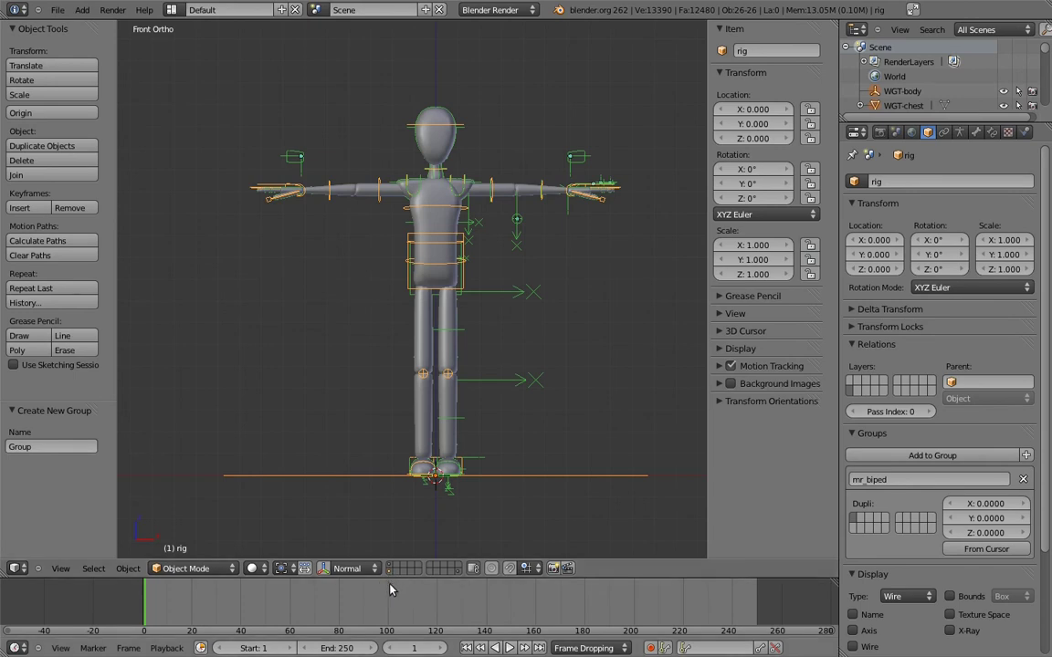
middle_drag(440, 409, 391, 326)
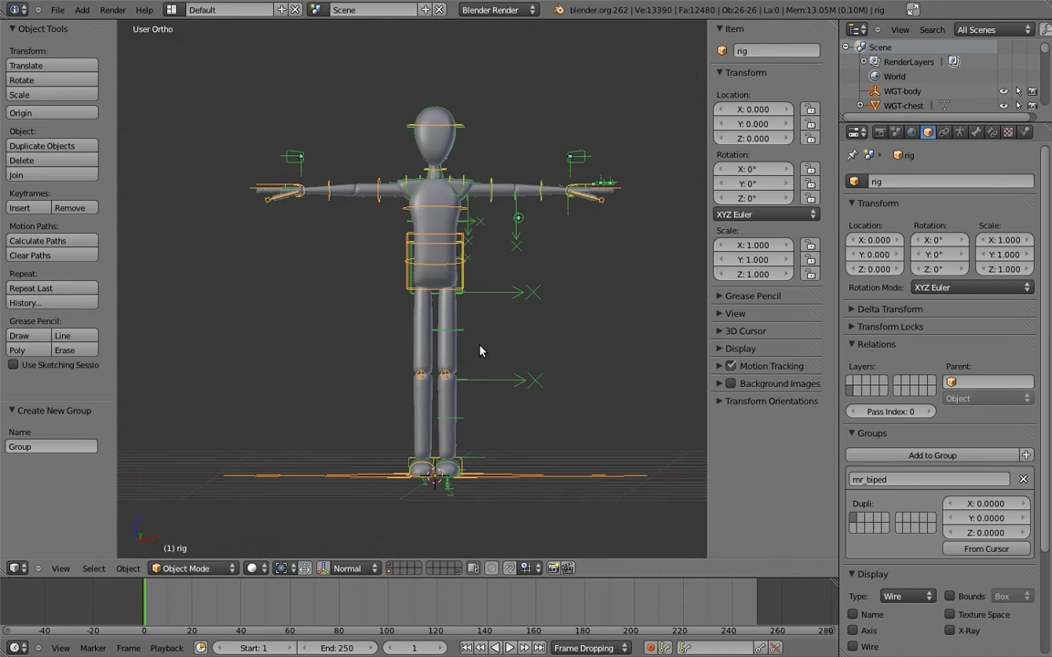
Show the rig's Armature data properties with its skeleton layers and bone groups
click(959, 133)
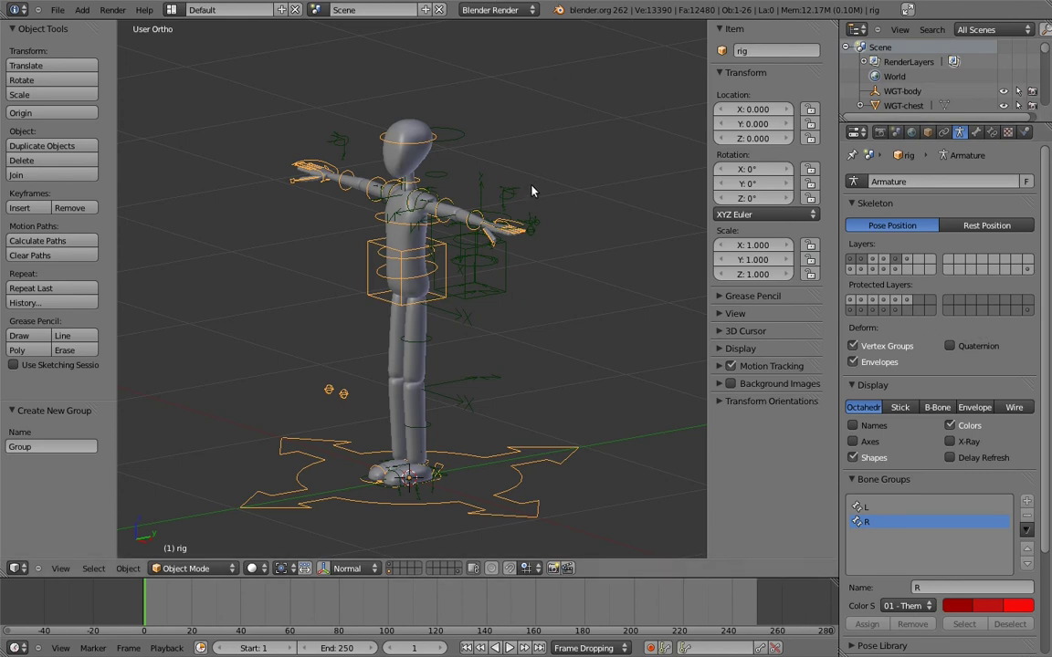
Save as mr_biped_rig.blend, then open a new scene with the default cube deleted
key(ctrl+shift+s)
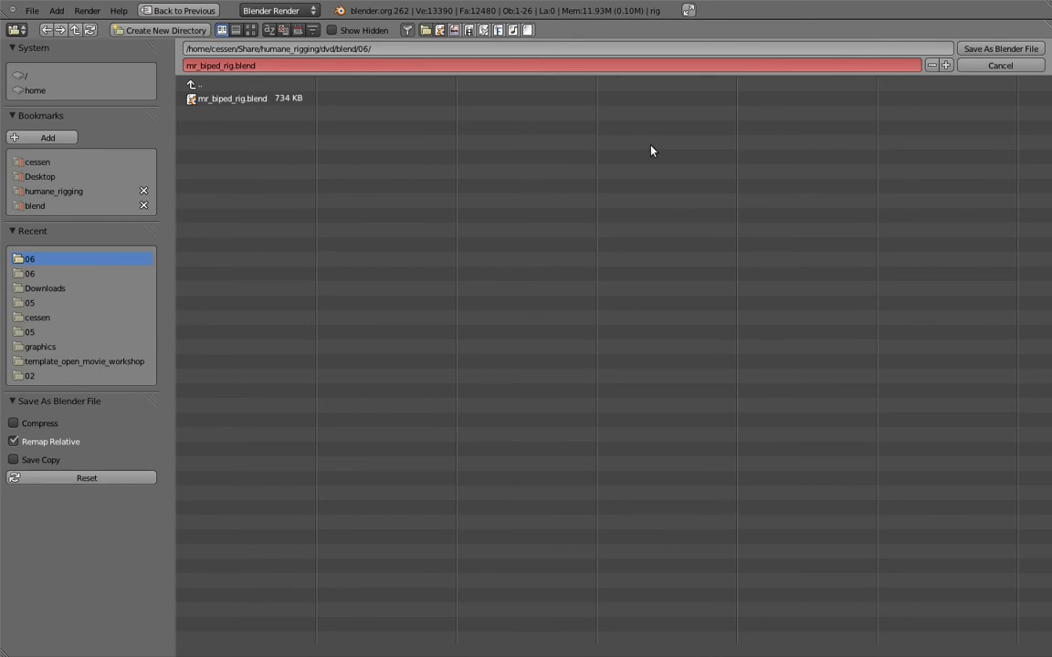
click(1001, 49)
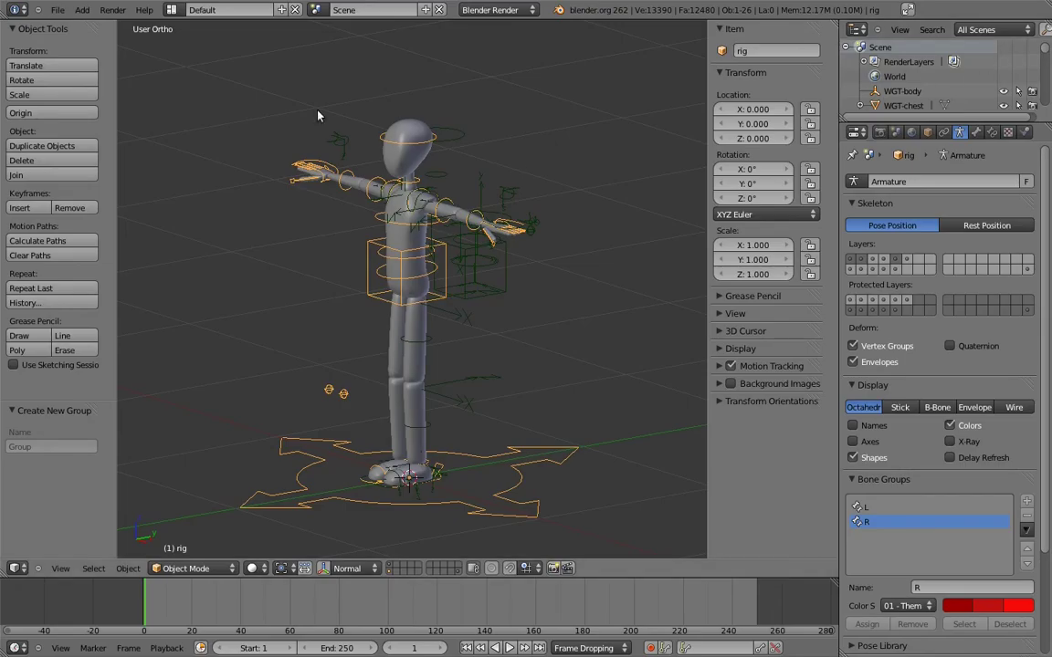
click(58, 10)
click(66, 25)
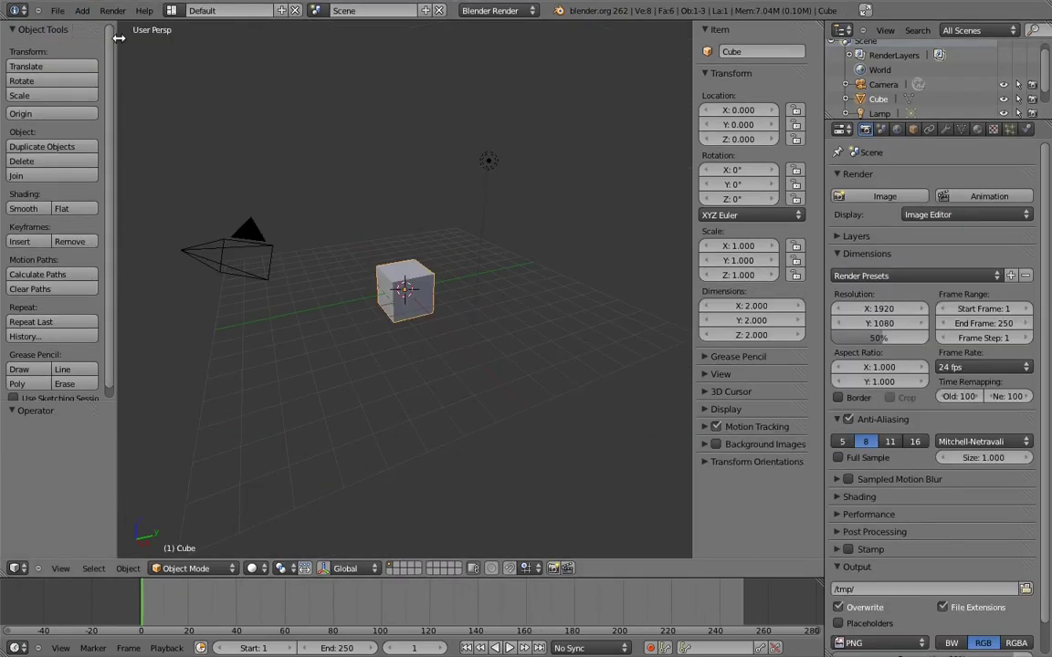
key(x)
click(395, 270)
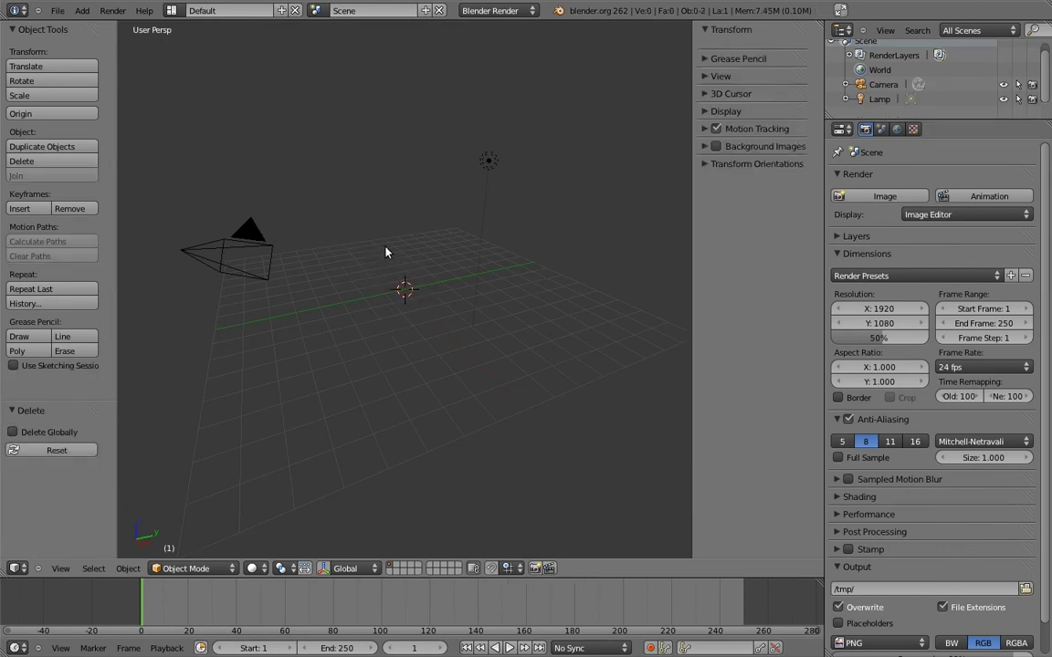
In File > Link, browse to the blend bookmark's 06/mr_biped_rig.blend Group category
click(58, 10)
click(69, 200)
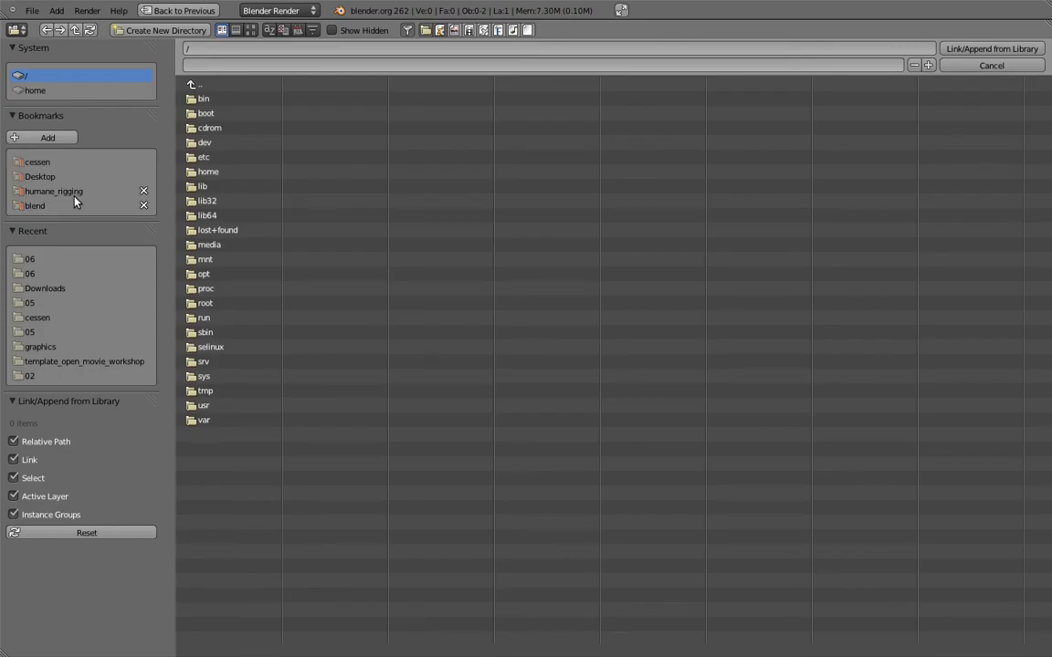
click(39, 208)
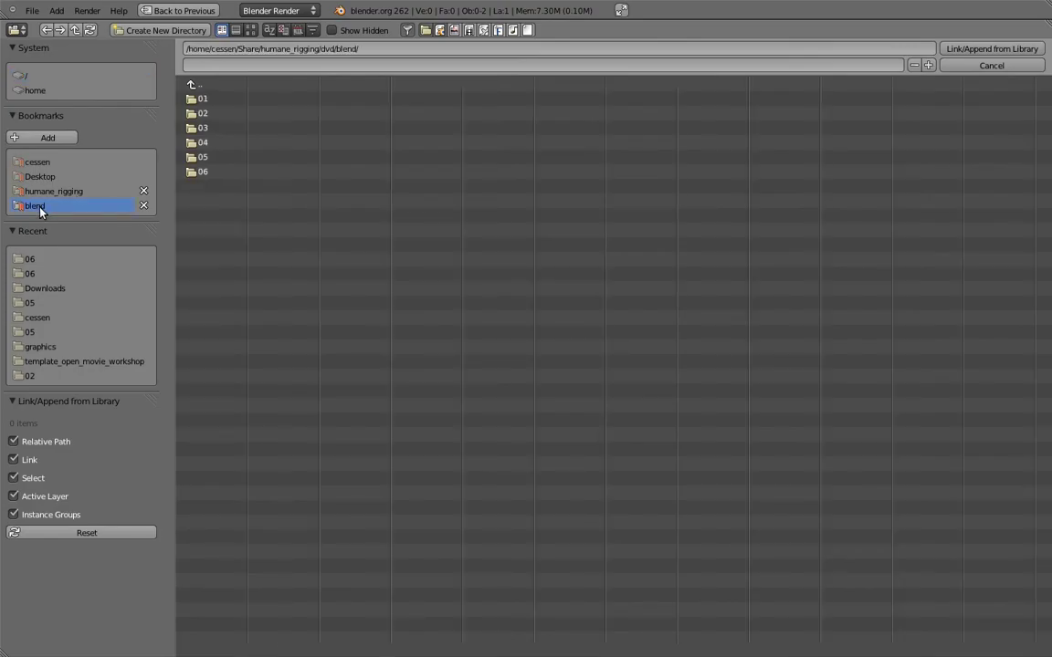
click(204, 172)
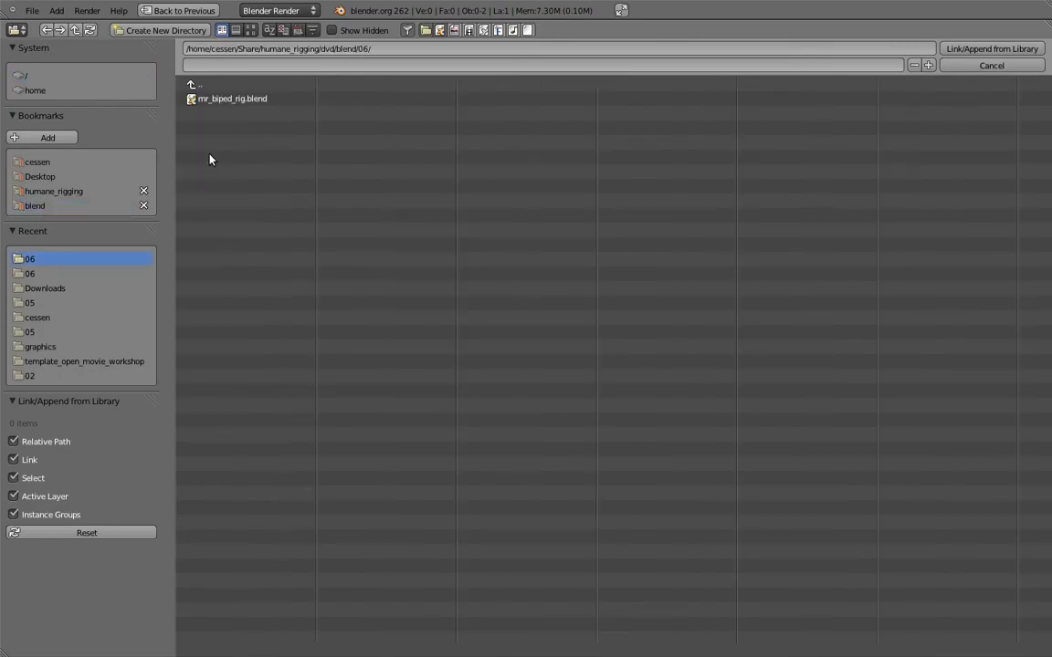
click(239, 100)
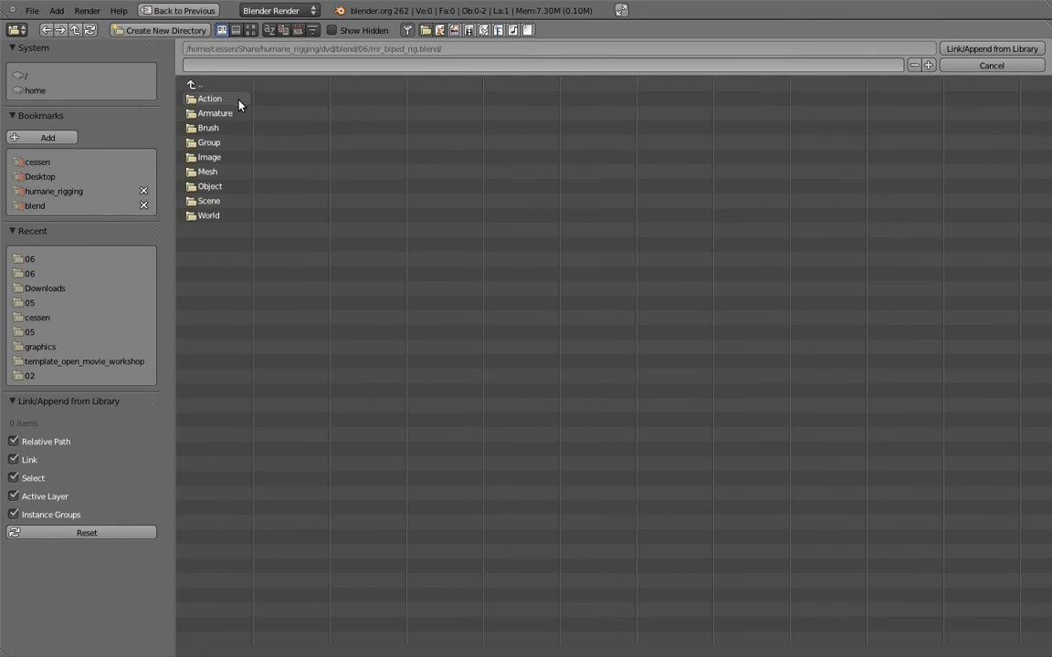
click(216, 146)
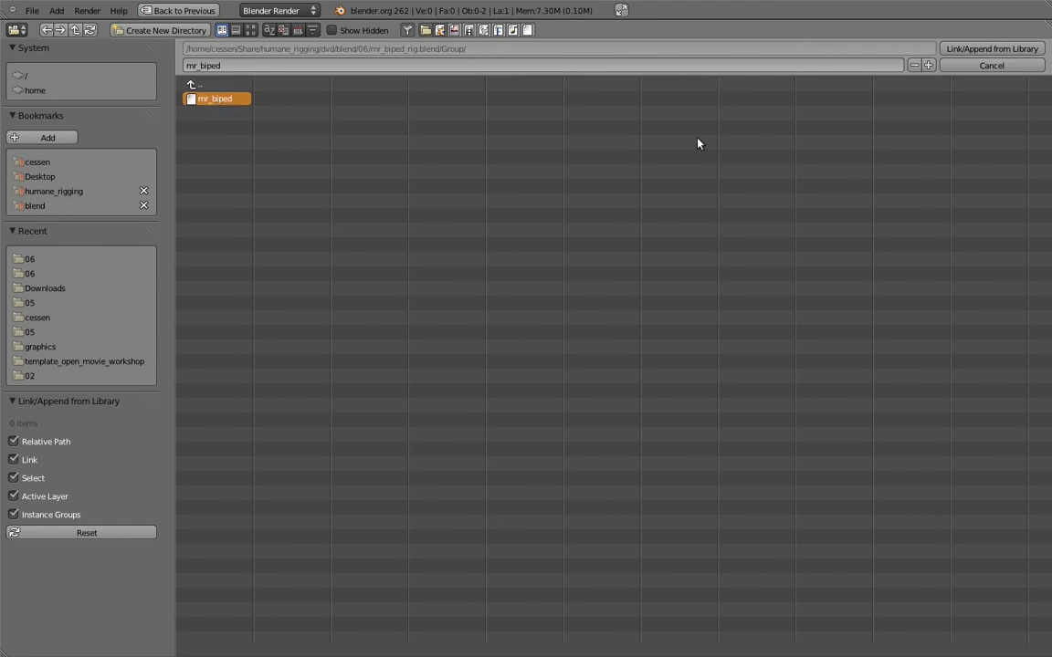
Link the mr_biped group into the scene, trying a move and rotate but cancelling both
click(992, 51)
scroll(407, 267, up, 5)
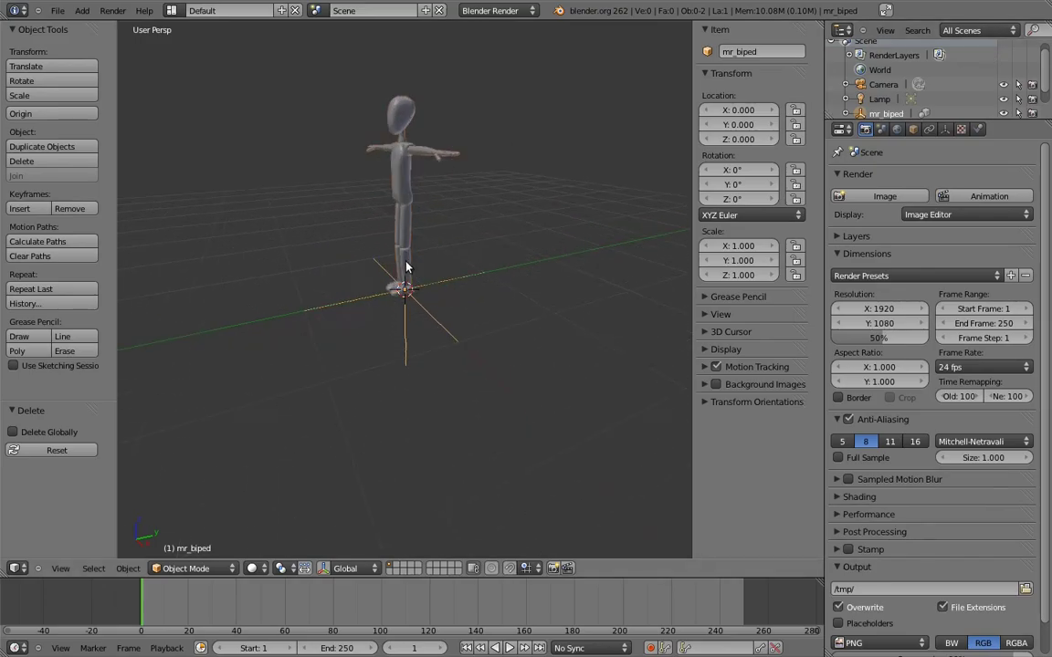
middle_drag(406, 267, 444, 262)
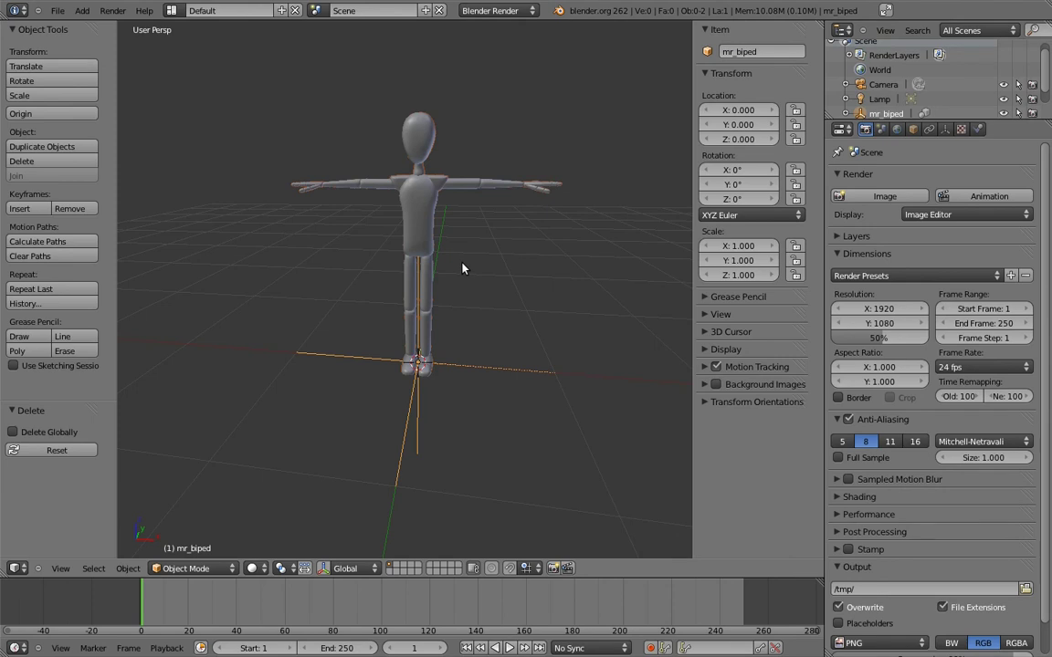
key(g)
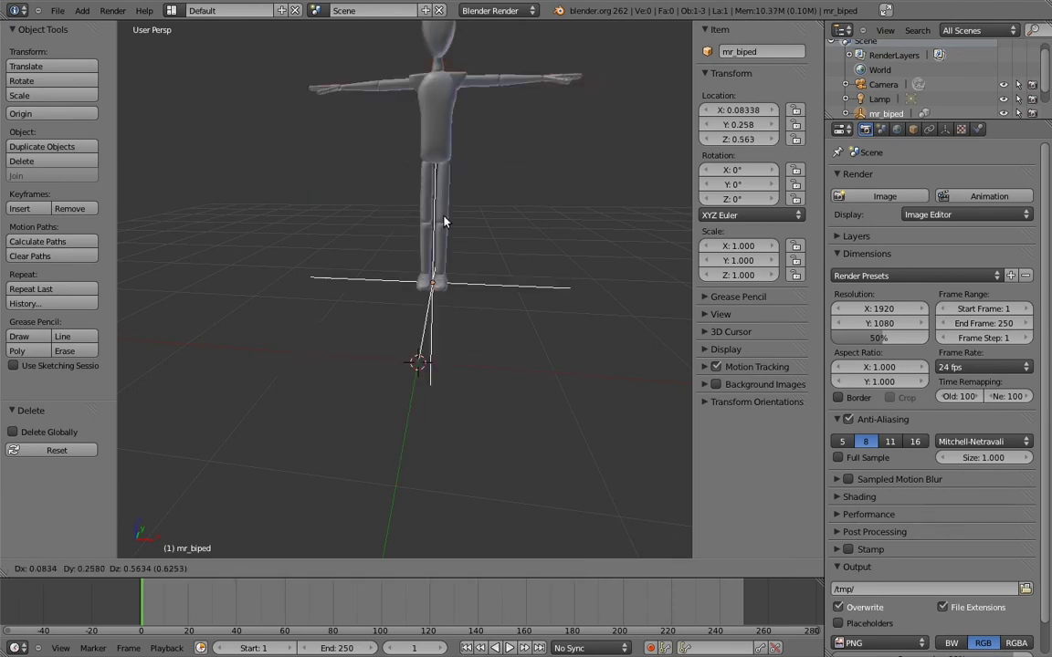
key(Escape)
key(r)
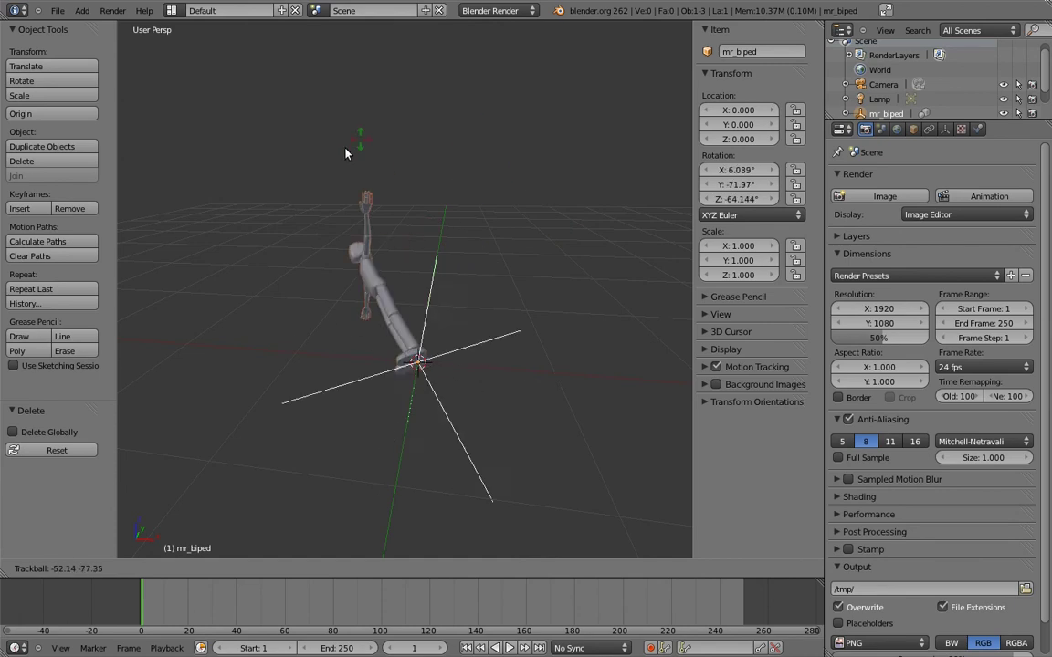
key(Escape)
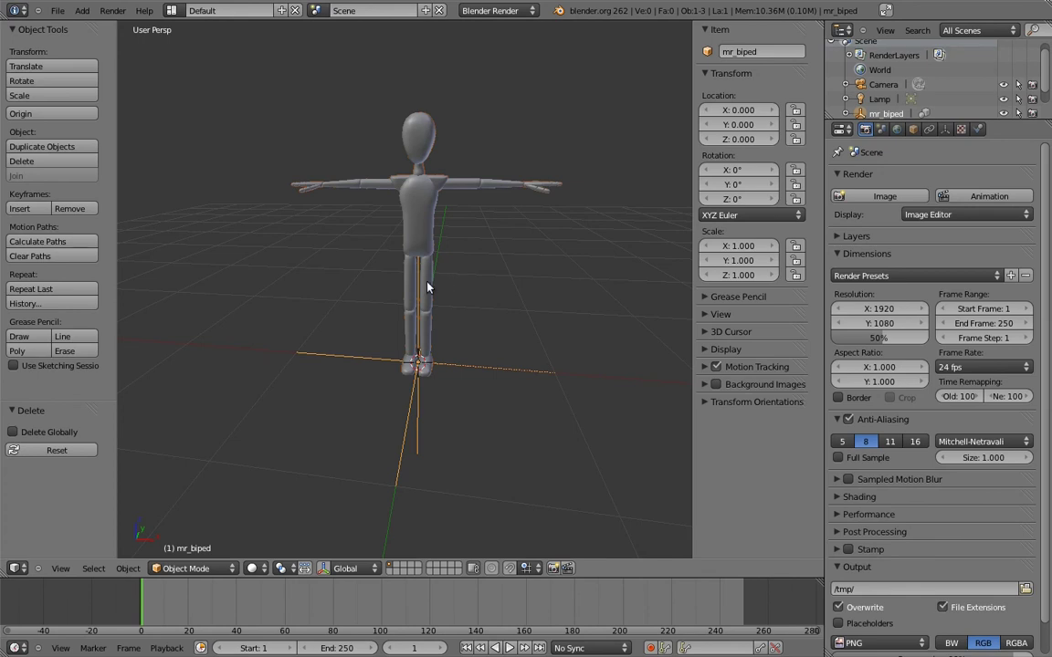
Make a proxy of the linked group's 'rig' object, creating mr_biped_proxy
click(128, 568)
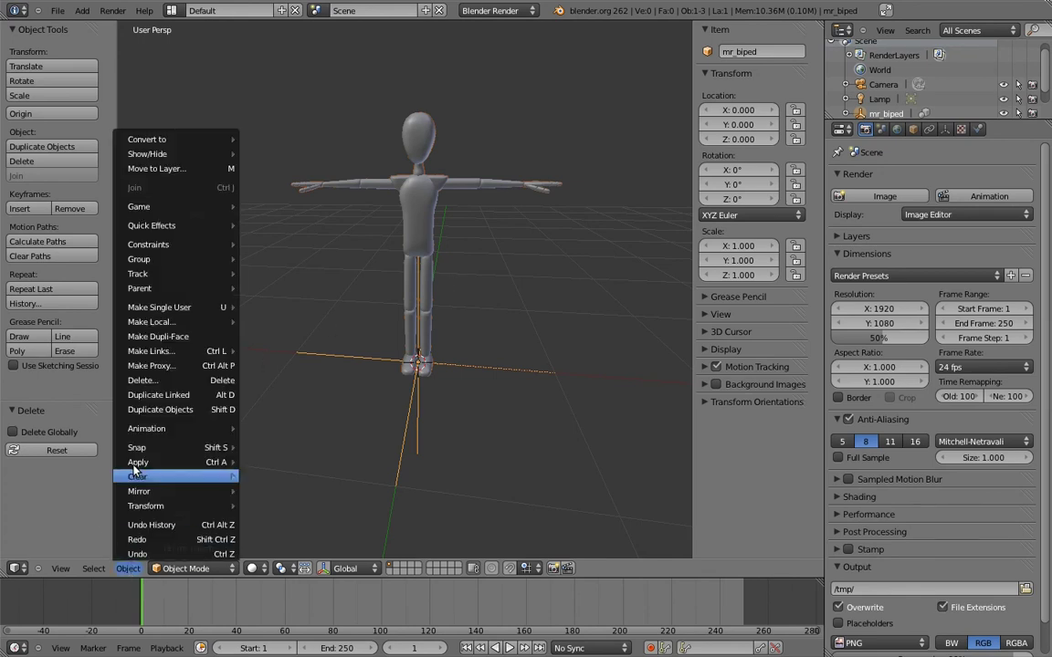
click(168, 368)
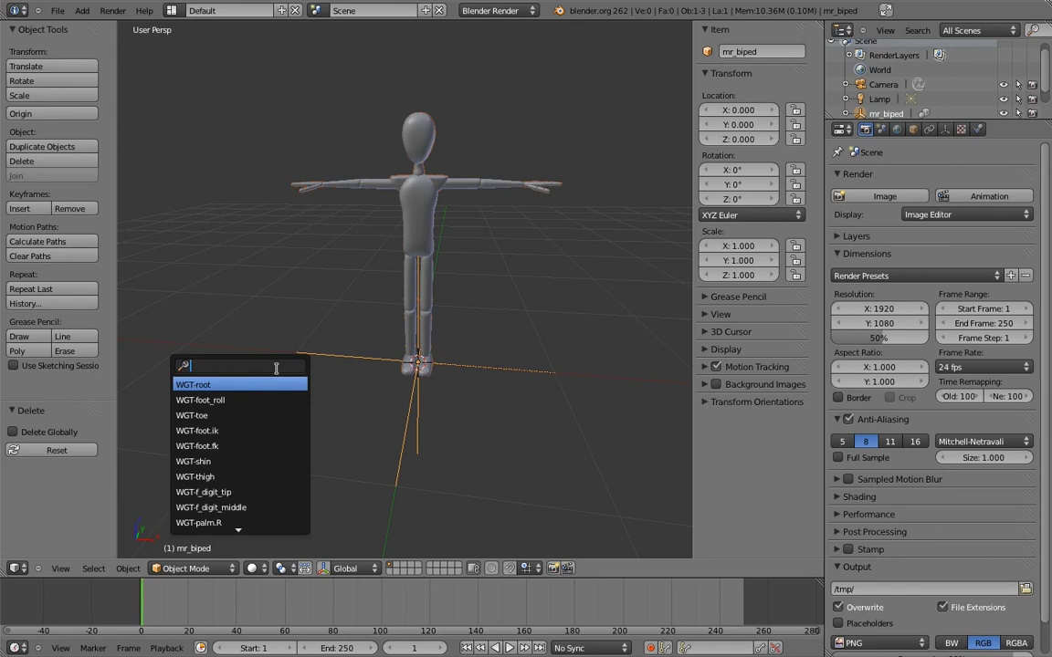
text(rig)
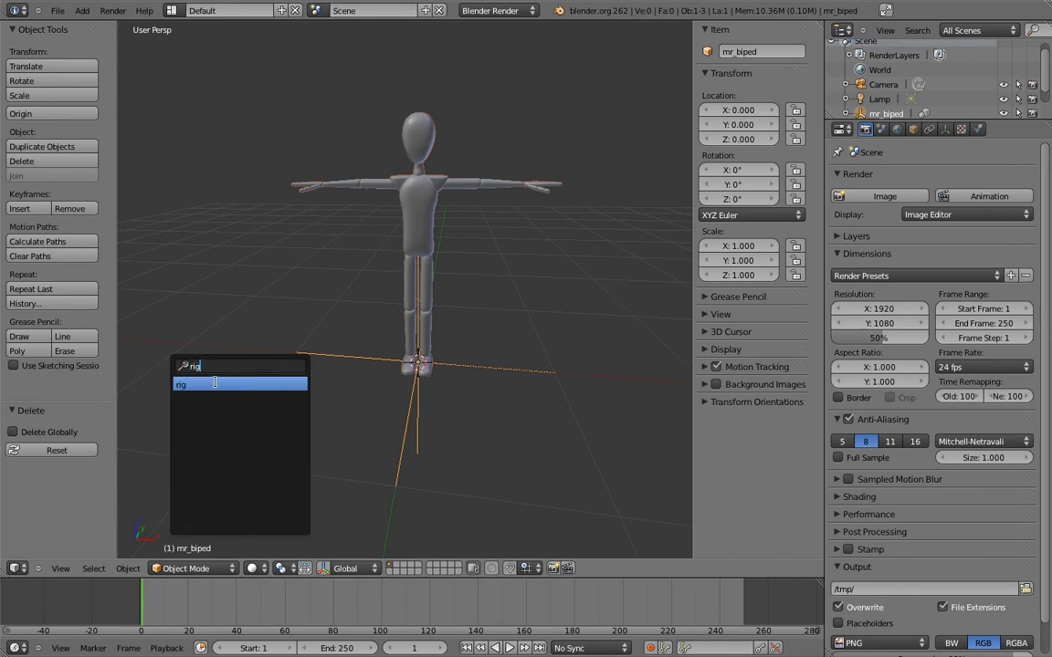
click(193, 384)
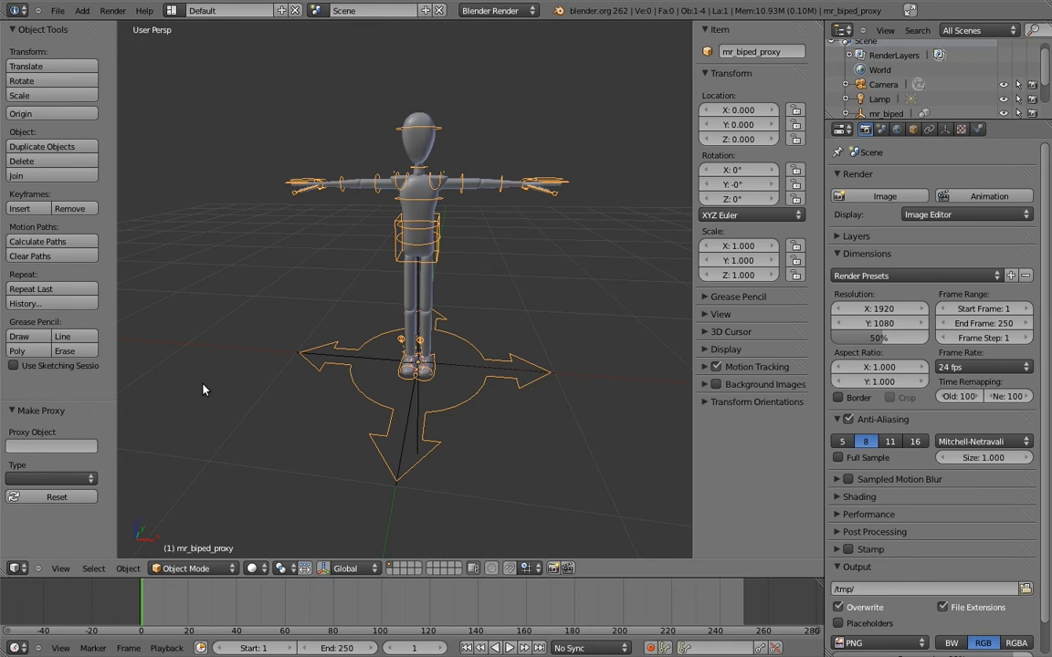
Select mr_biped_proxy, enter Pose Mode and lower the body control into a crouch
click(472, 347)
key(ctrl+Tab)
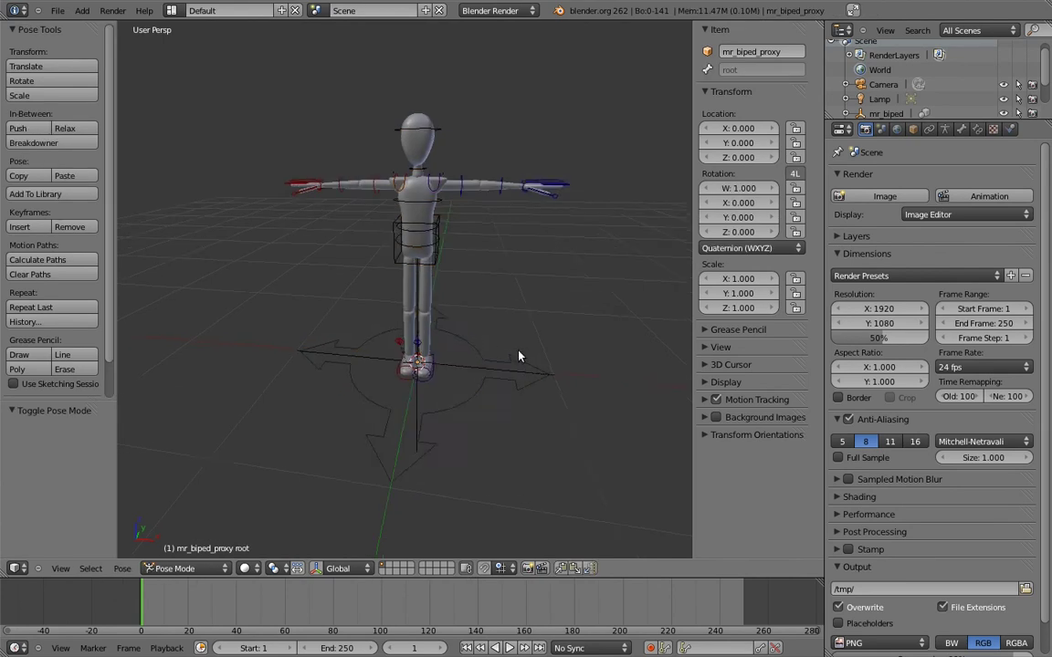
mouse_move(517, 353)
middle_down()
mouse_move(370, 246)
mouse_move(377, 191)
middle_up()
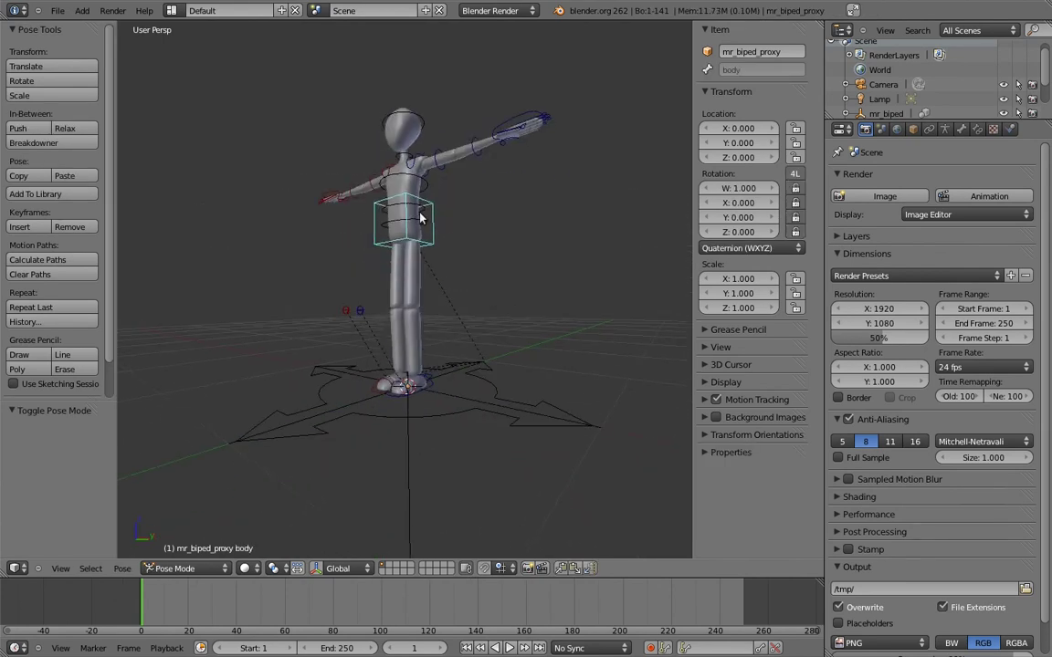
key(g)
click(388, 237)
Move and rotate the left foot control foot.ik.L to lift the leg
right_click(429, 390)
middle_drag(429, 390, 446, 384)
key(g)
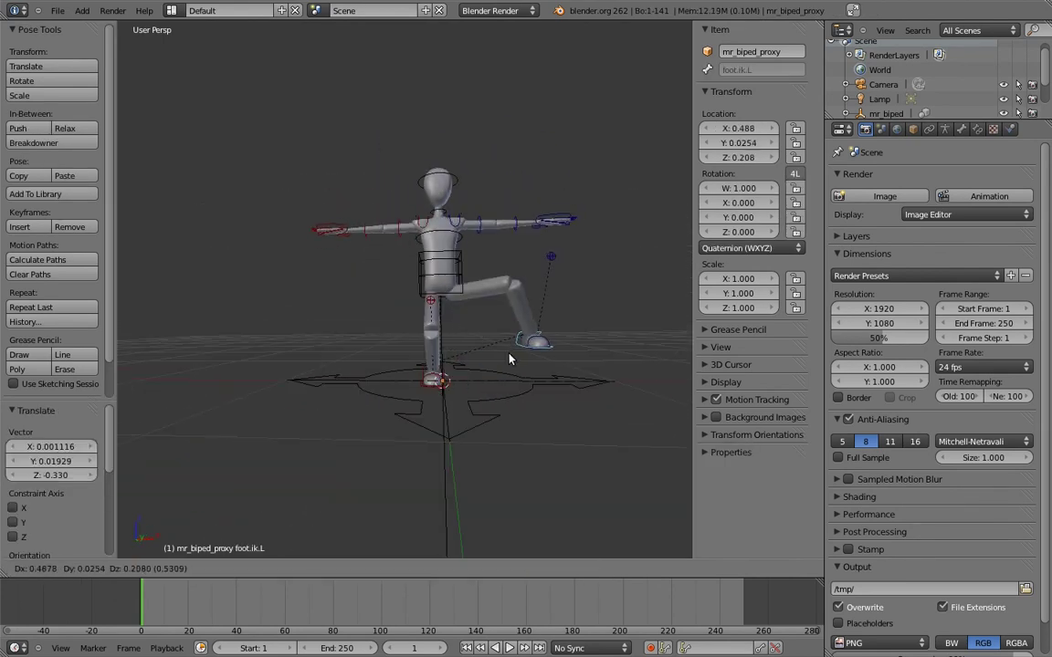
click(457, 316)
key(r)
click(507, 289)
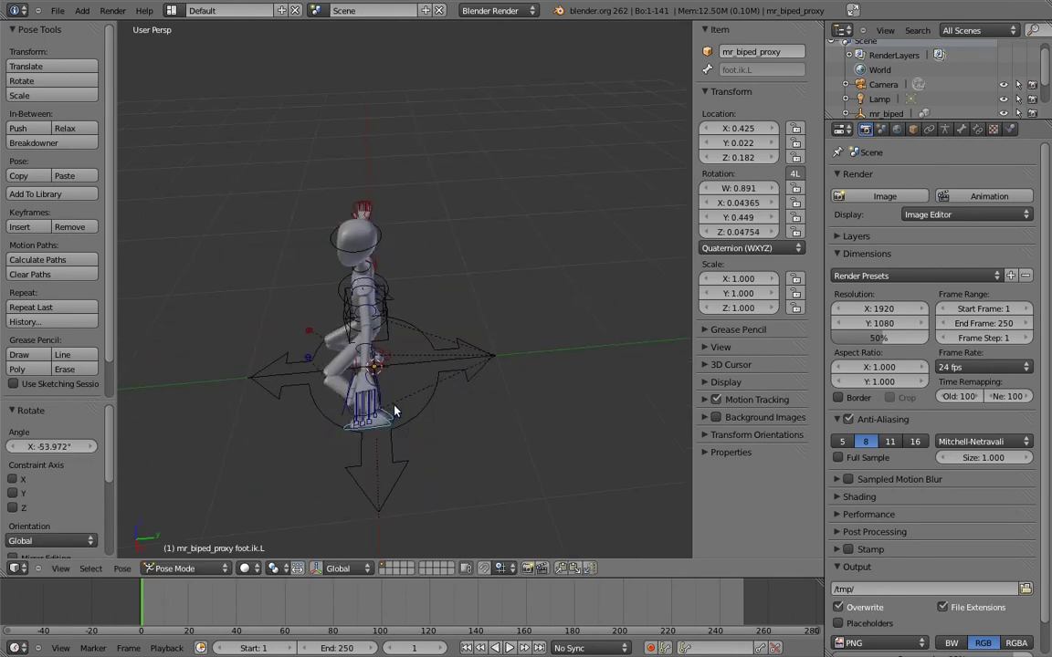